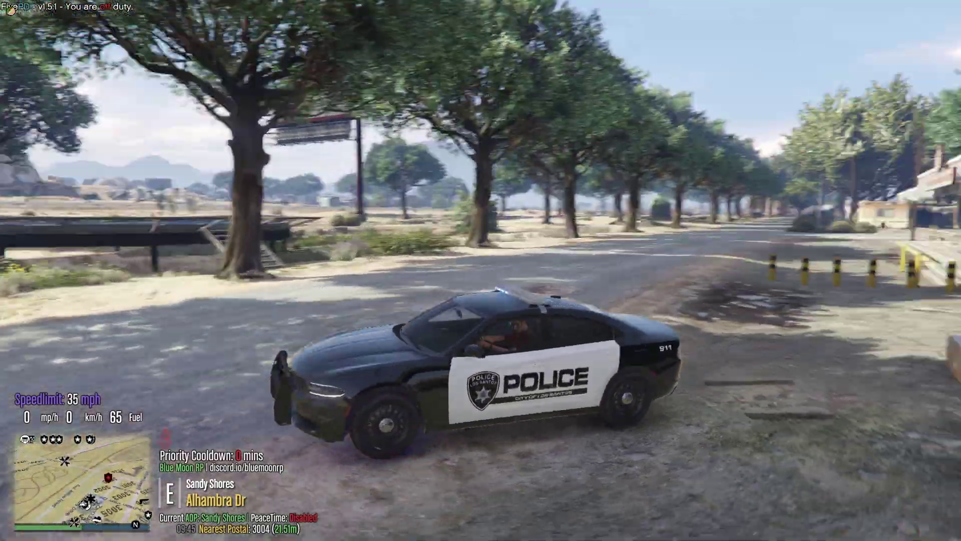
key("e")
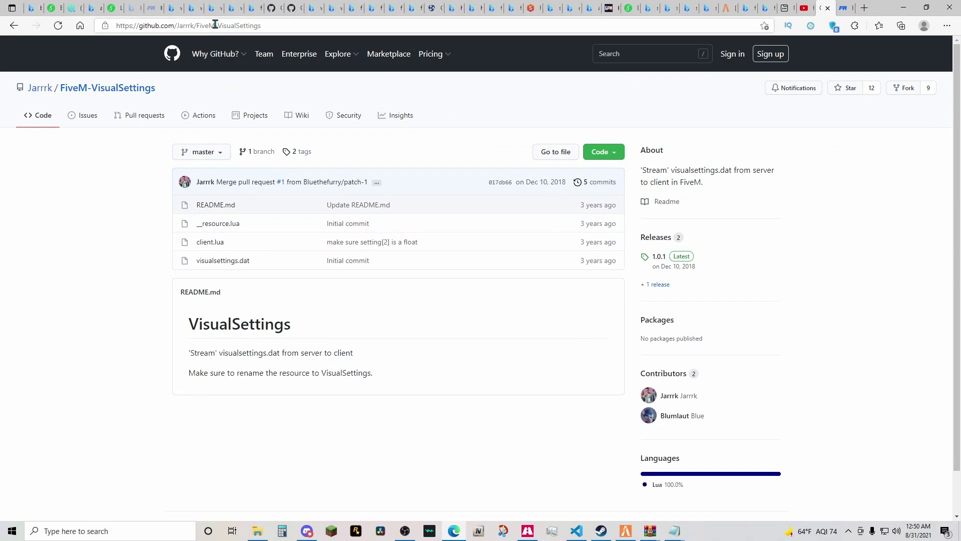
- Download the FiveM-VisualSettings repository as a ZIP from GitHub and open the downloaded archive
left_click_drag(218, 27, 268, 27)
left_click(268, 26)
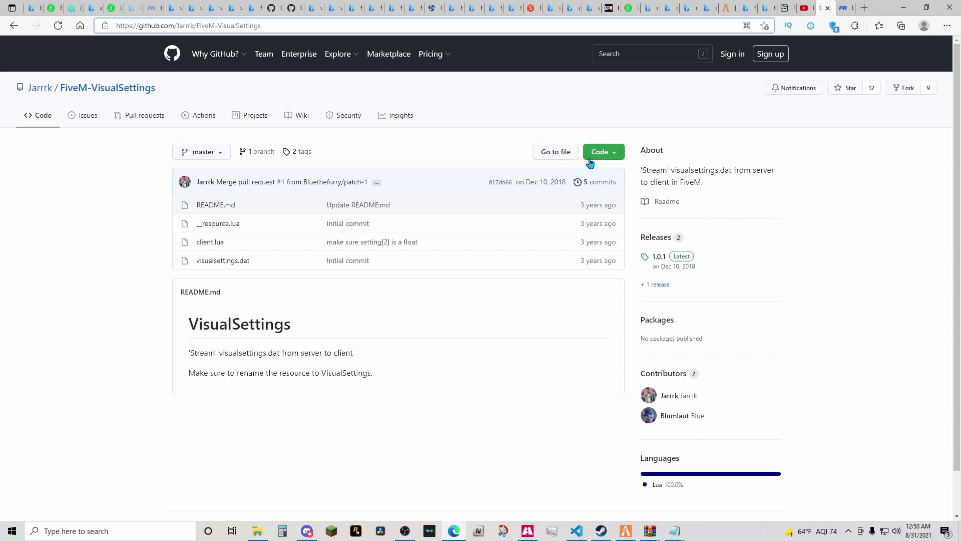
left_click(616, 156)
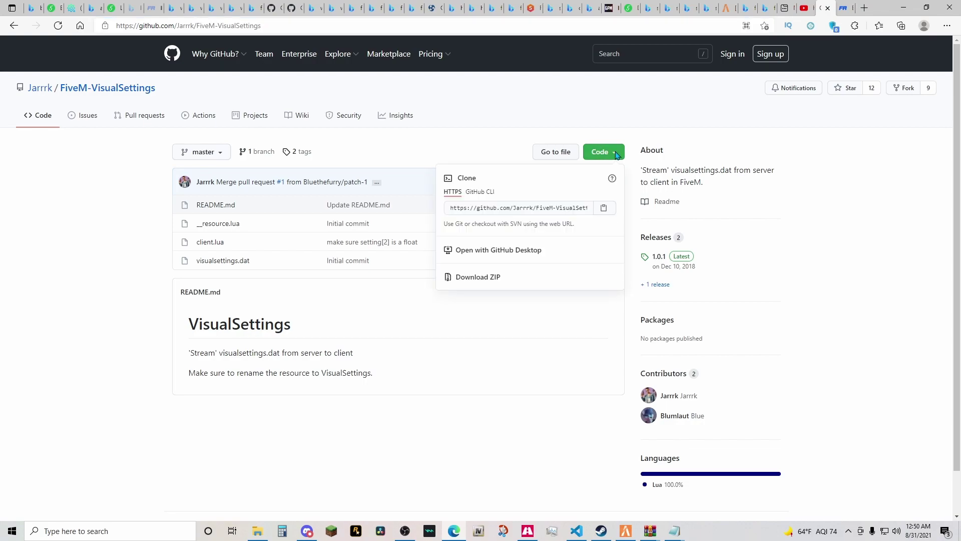
left_click(505, 283)
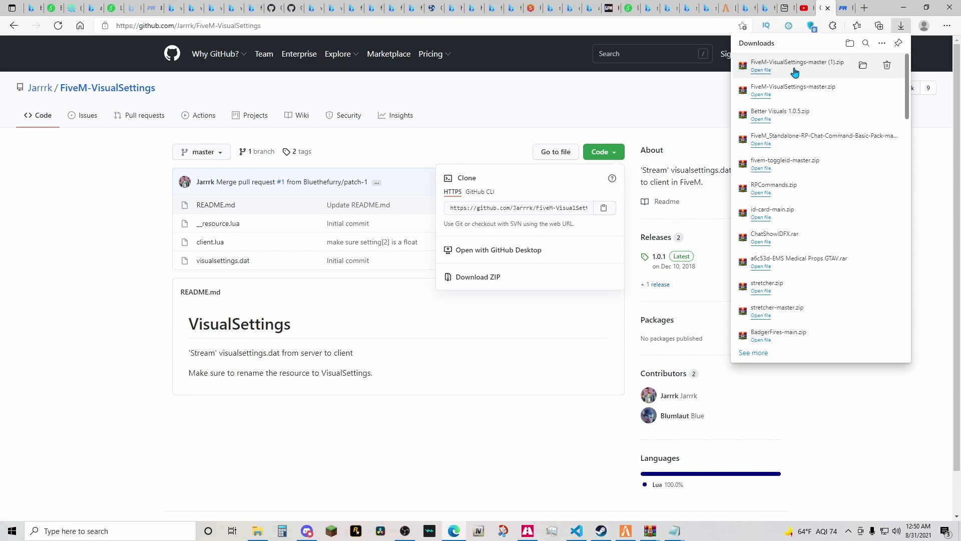
left_click(794, 73)
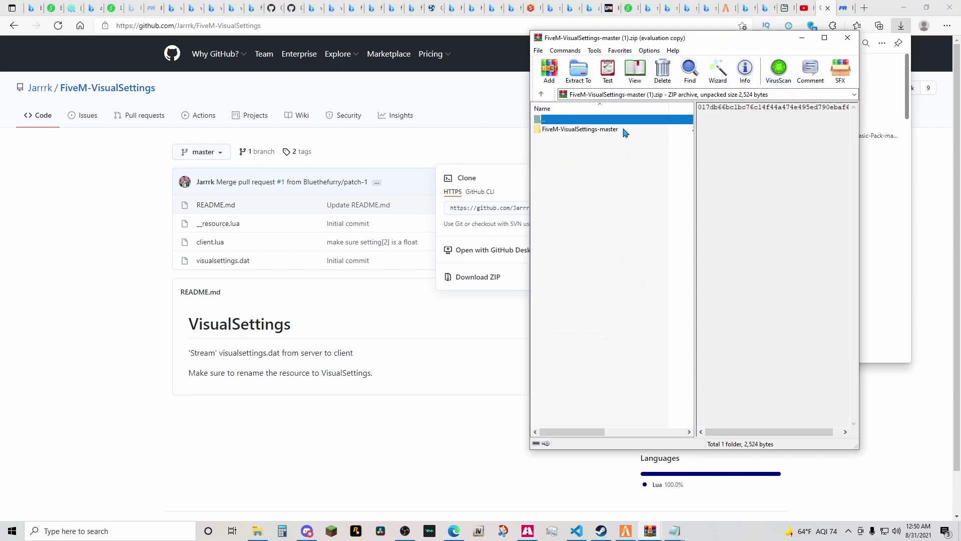
key("Escape")
- Rename the FiveM-VisualSettings-master folder inside the archive to VisualSettings
left_click(559, 130)
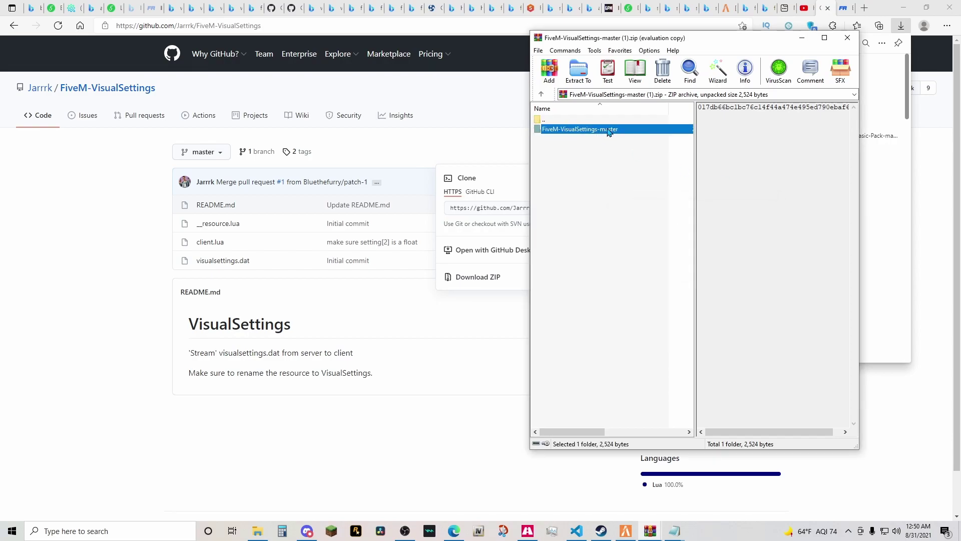
right_click(634, 131)
left_click(652, 245)
left_click(616, 129)
key("BackSpace")
key("BackSpace")
key("BackSpace")
key("BackSpace")
key("BackSpace")
key("BackSpace")
key("BackSpace")
key("BackSpace")
type("s")
left_click(559, 129)
key("BackSpace")
key("BackSpace")
key("BackSpace")
key("BackSpace")
key("BackSpace")
key("BackSpace")
key("Return")
left_click(569, 176)
left_click(582, 131)
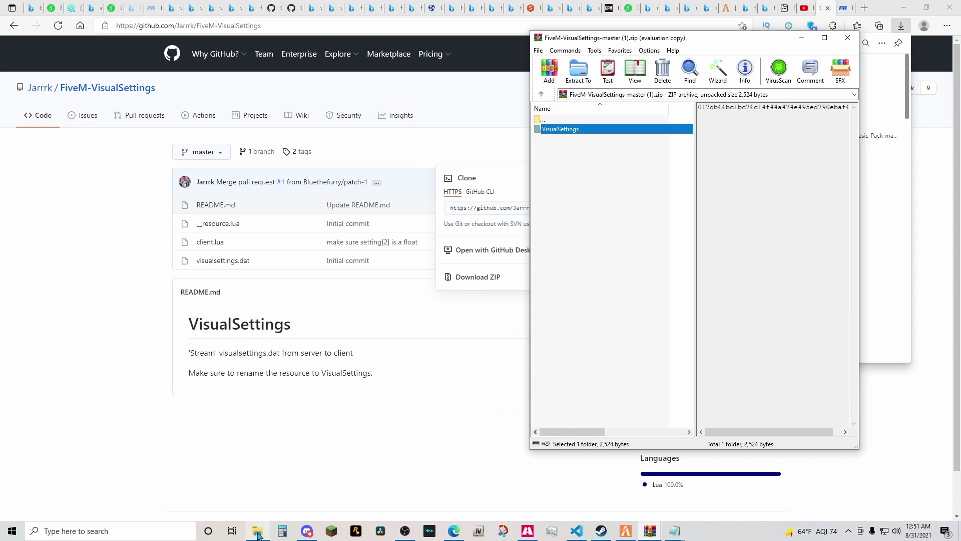
- Switch to File Explorer, open the server's resources > [All Resources] folder, and check the contents of [Testing Resources]
mouse_move(257, 534)
left_click(273, 498)
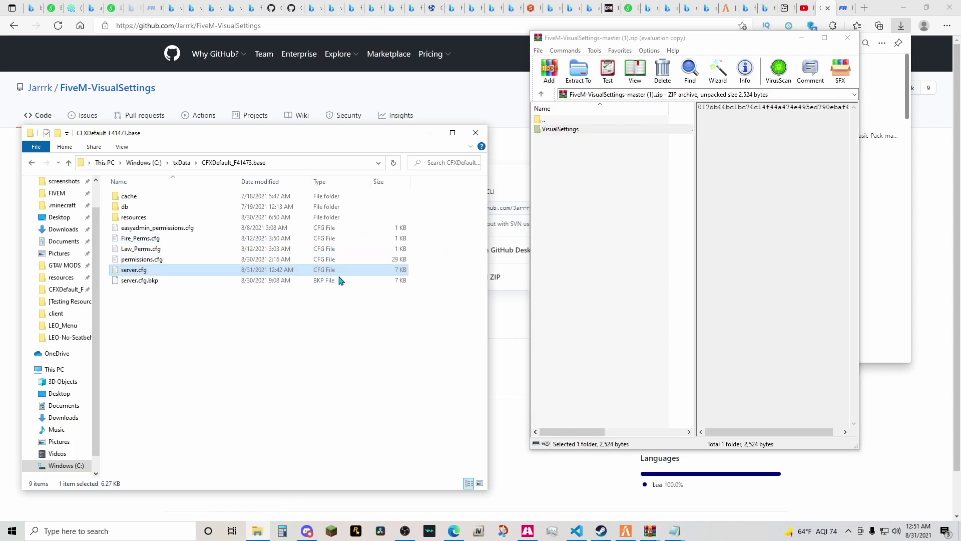
left_click_drag(306, 134, 387, 88)
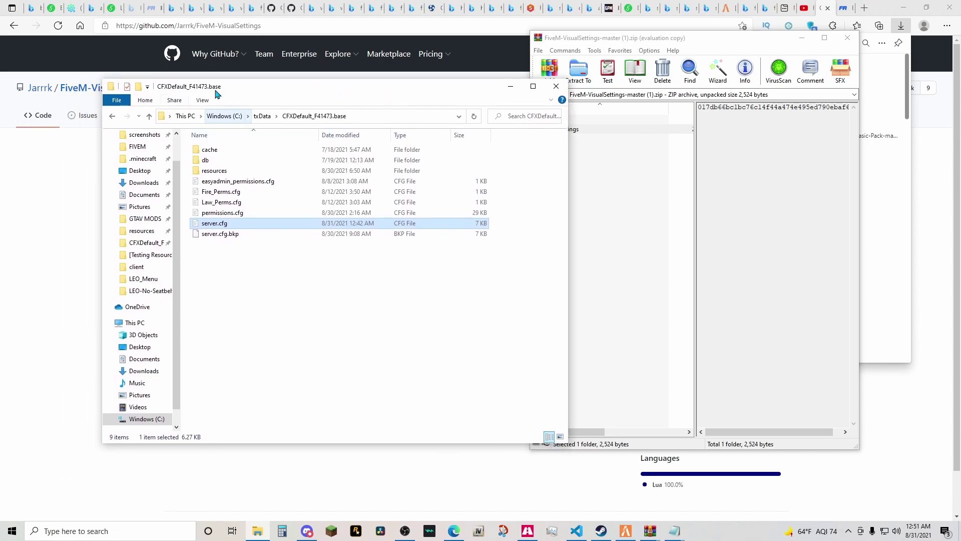
double_click(239, 173)
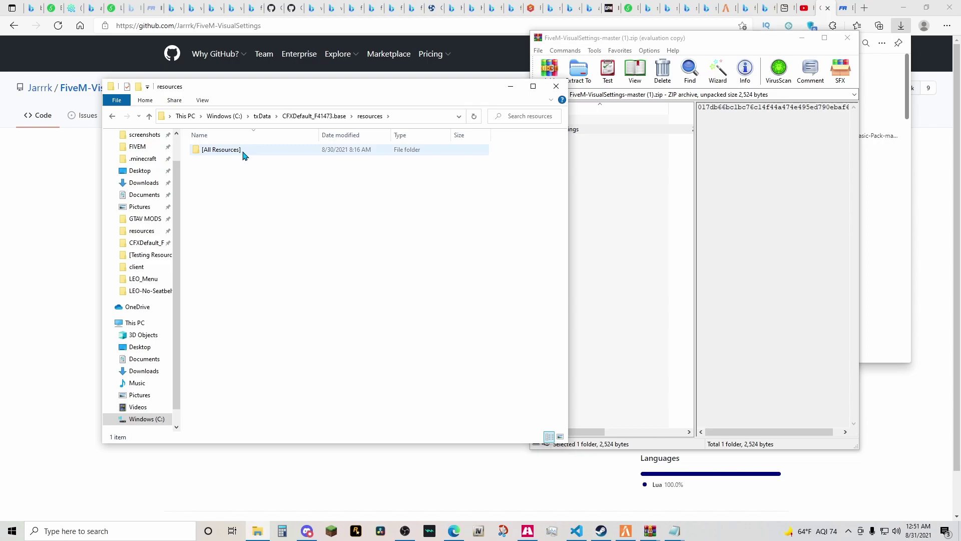
double_click(245, 156)
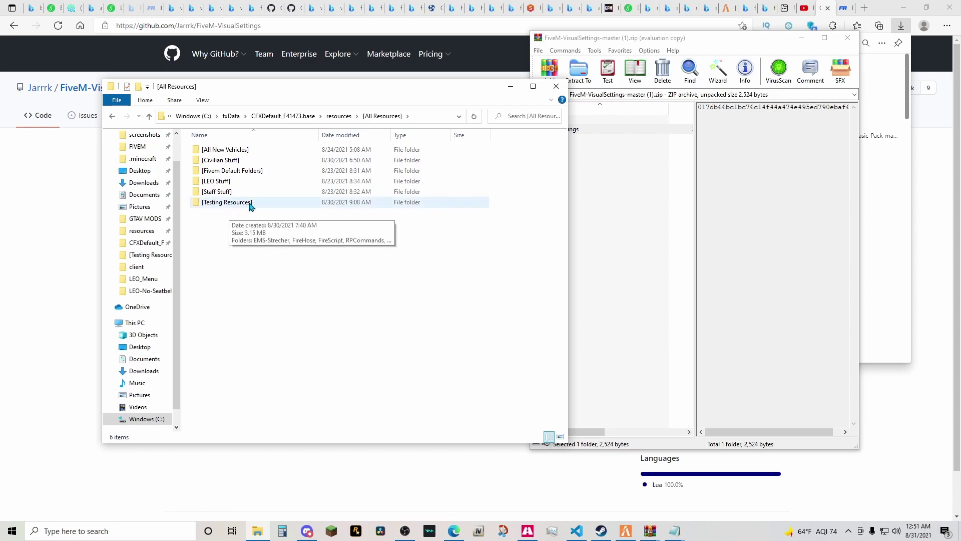
double_click(228, 202)
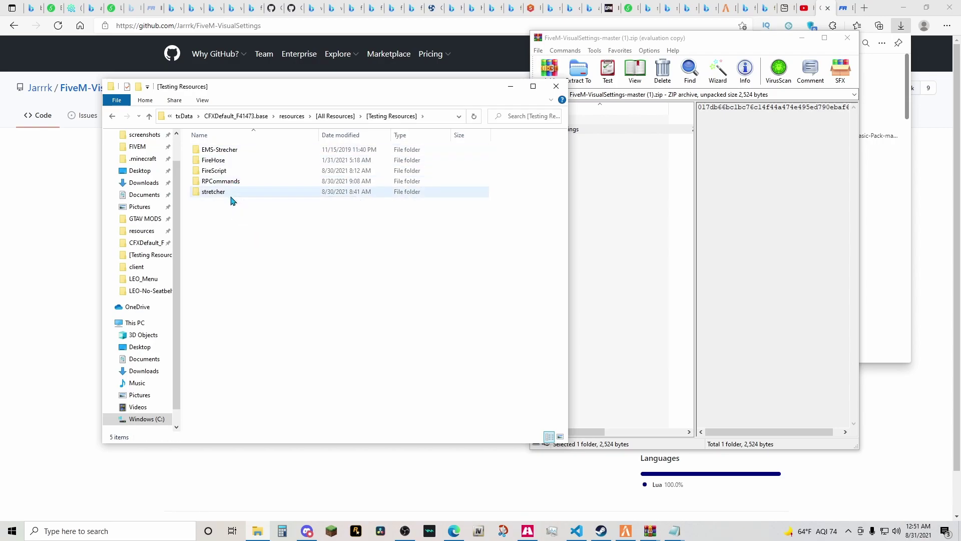
left_click(112, 117)
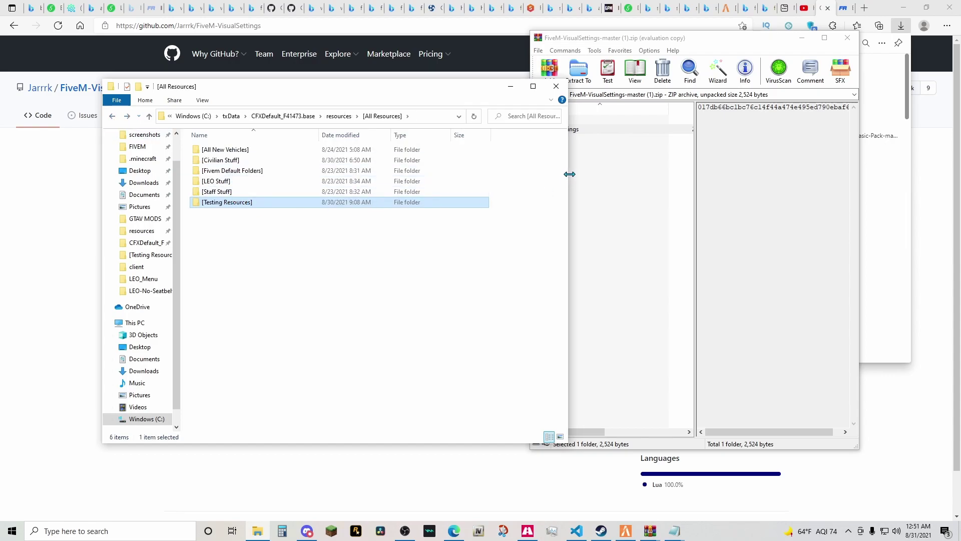
- Copy the VisualSettings folder from the archive into [Testing Resources] and open that folder to check the copy
left_click(586, 150)
left_click_drag(571, 130, 458, 206)
left_click(616, 43)
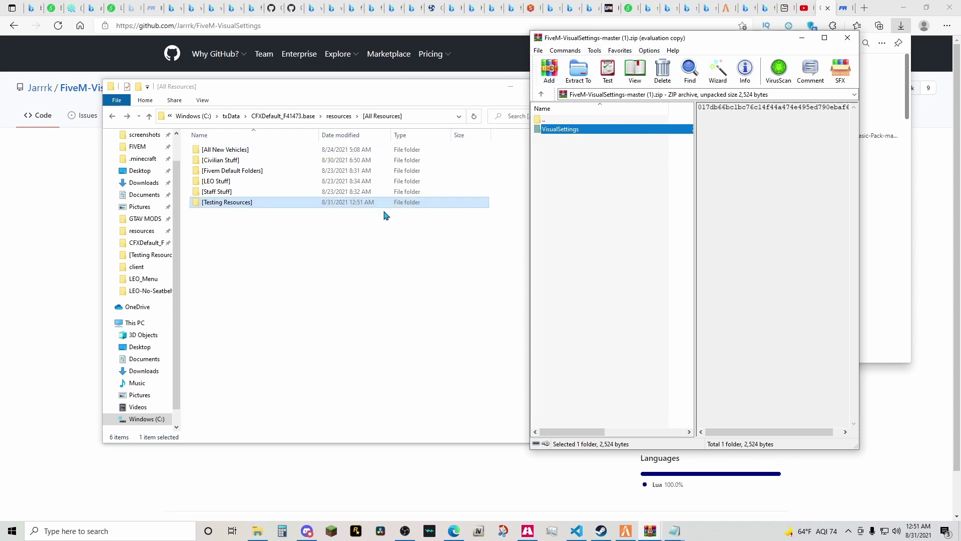
double_click(358, 202)
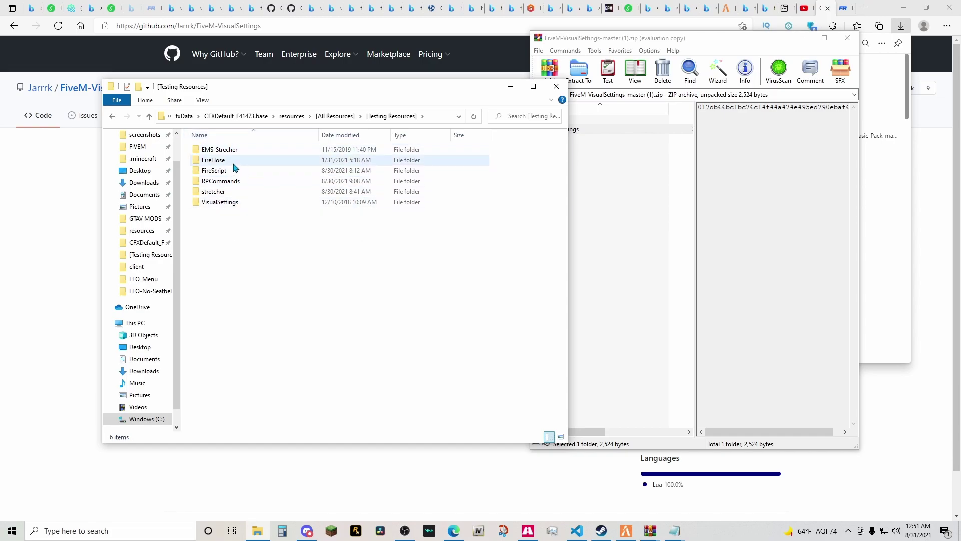
- Open server.cfg from the CFXDefault_F41473.base folder and find its Beta Testing section
left_click(238, 116)
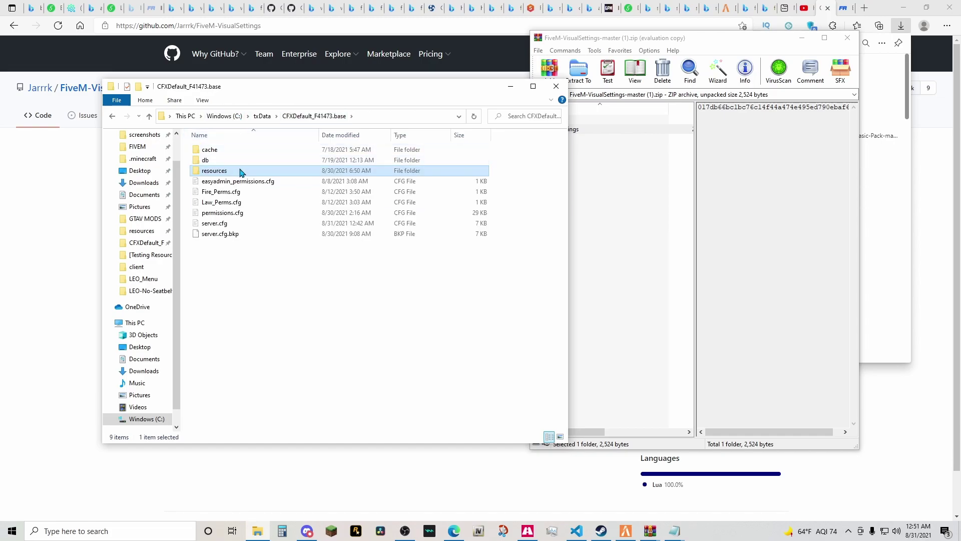
double_click(238, 225)
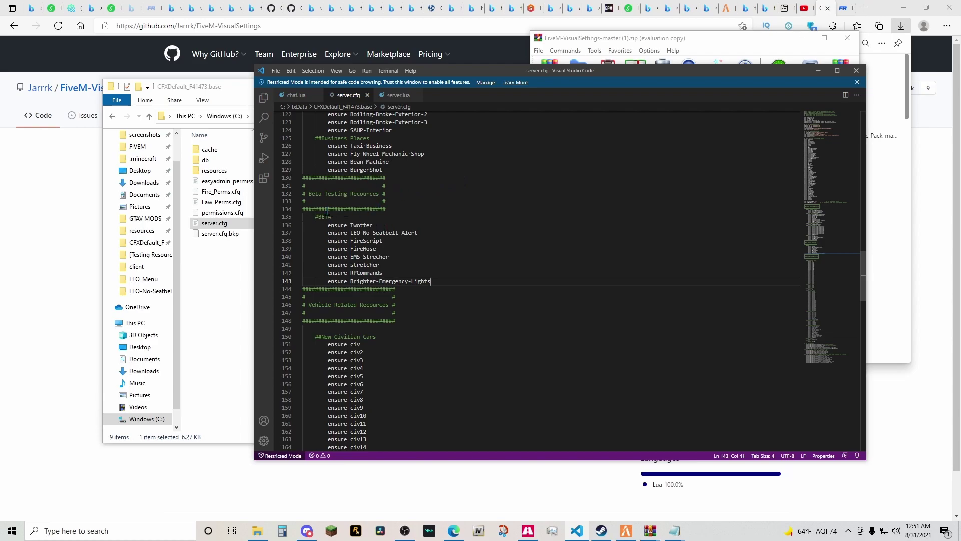
scroll(367, 206, "up", 4)
scroll(367, 210, "down", 4)
scroll(367, 210, "down", 3)
scroll(368, 213, "up", 5)
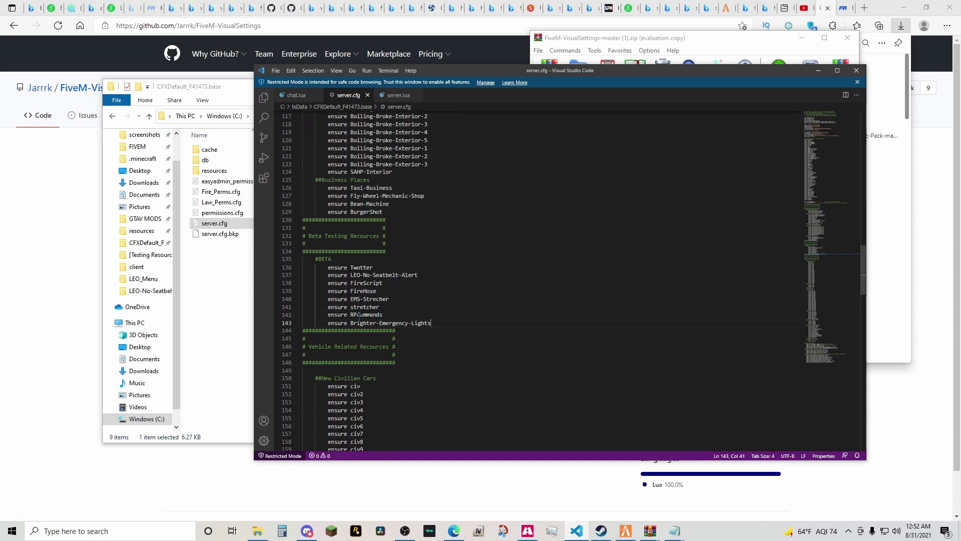
- Add the line "ensure VisualSettings" below "ensure Brighter-Emergency-Lights", copying the folder name from the archive, and save server.cfg
key("Return")
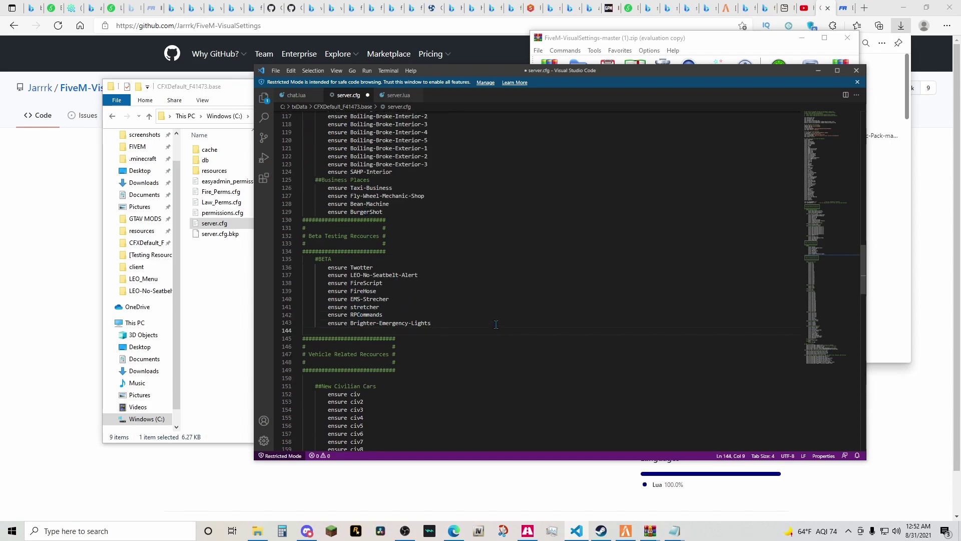
type("ensy")
type("ure")
type(" V")
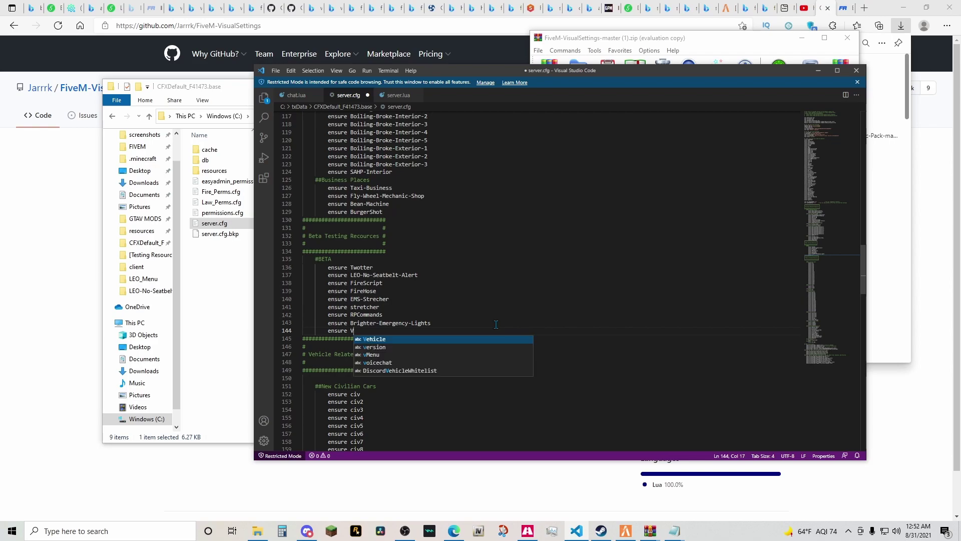
type("is")
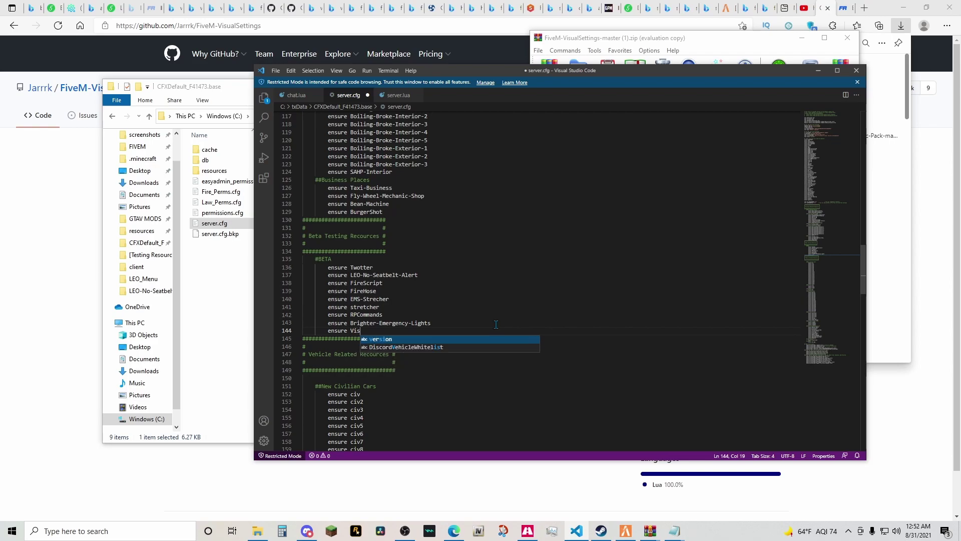
left_click(586, 40)
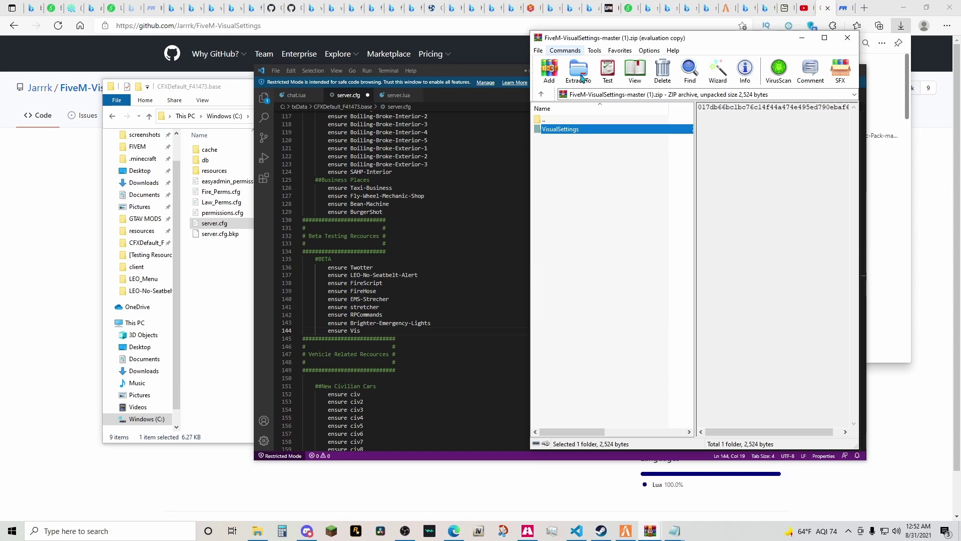
right_click(576, 129)
left_click(606, 235)
key("ctrl+c")
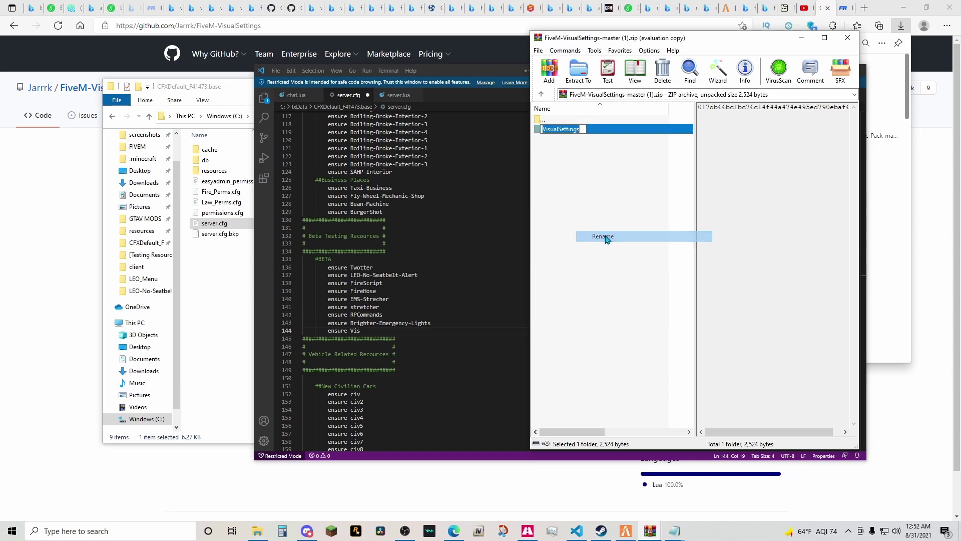
left_click(567, 155)
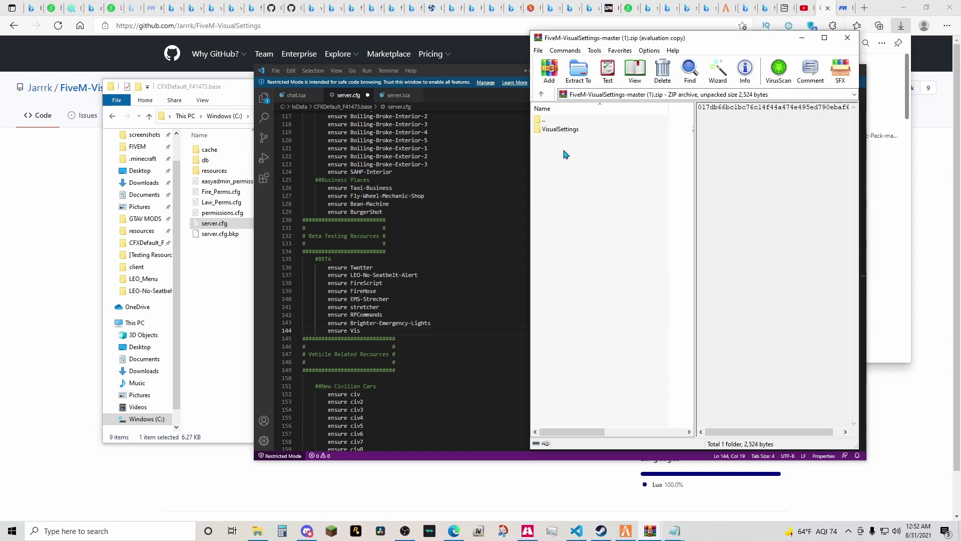
left_click(362, 330)
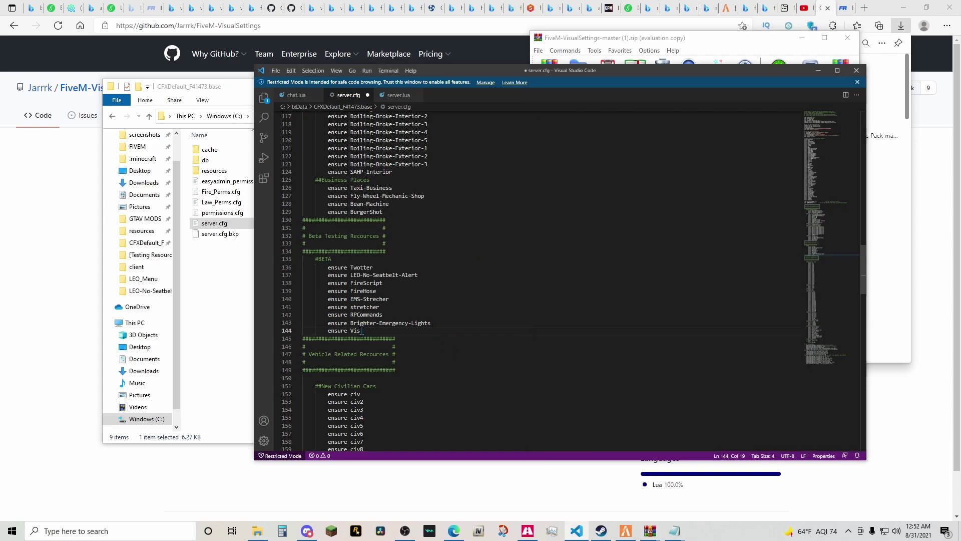
key("ctrl+v")
key("ctrl+s")
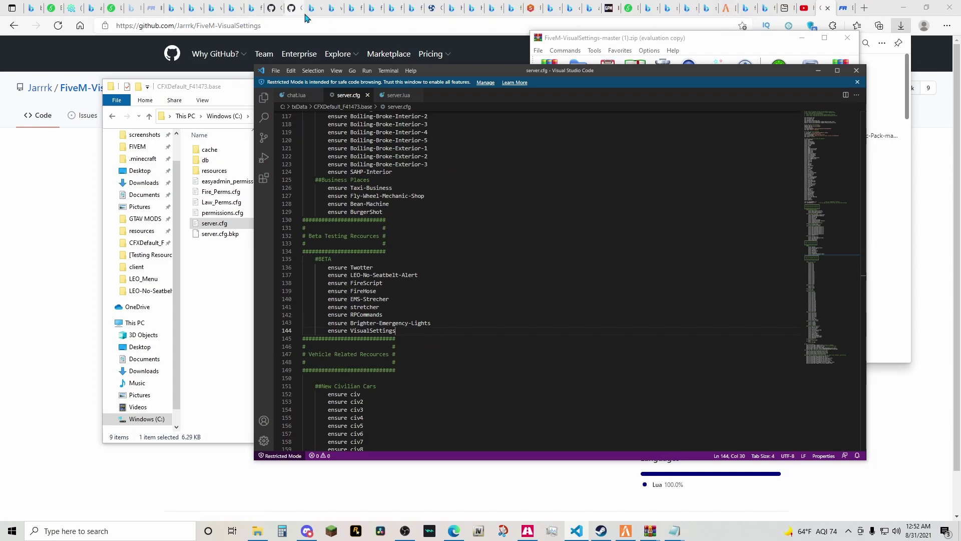
- Switch to the txAdmin page in the browser and reload and refresh its resources list
left_click(71, 9)
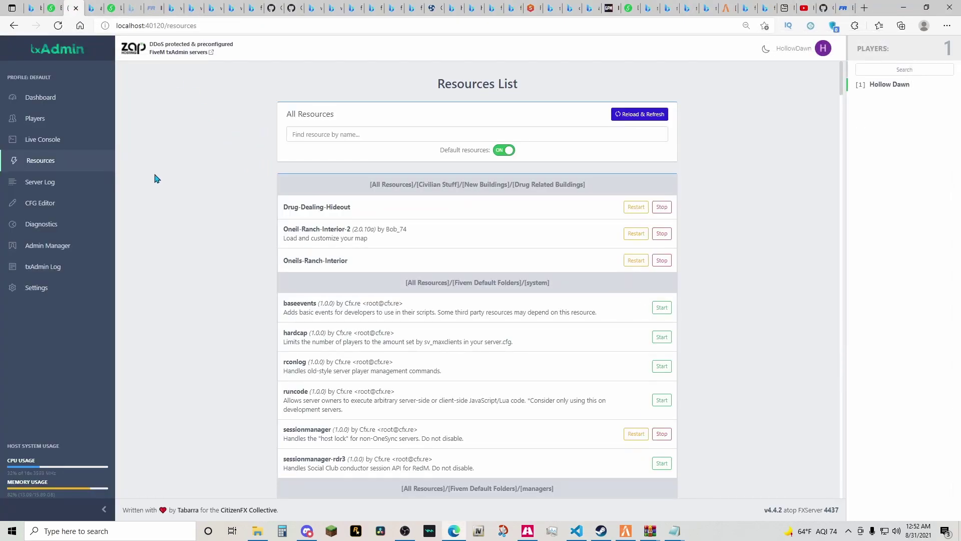
left_click(44, 205)
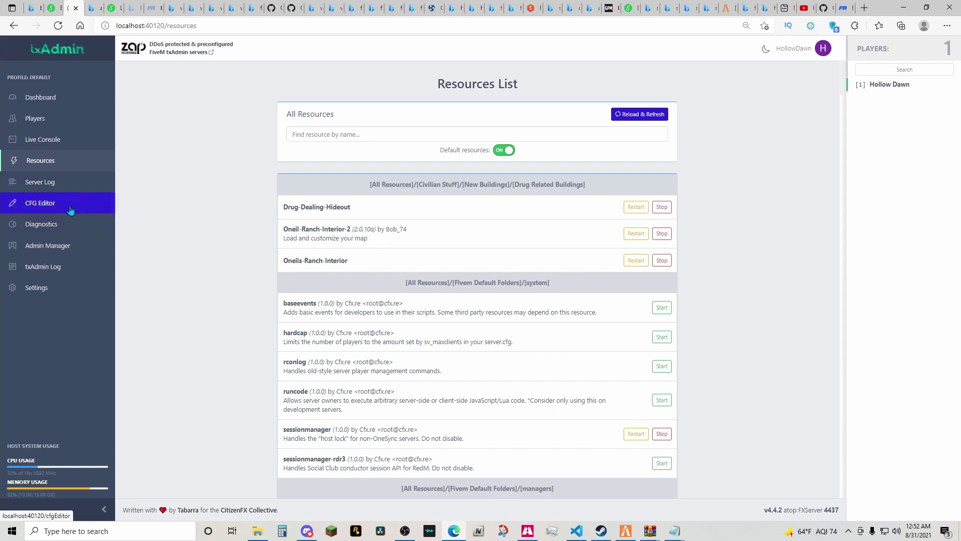
left_click(631, 115)
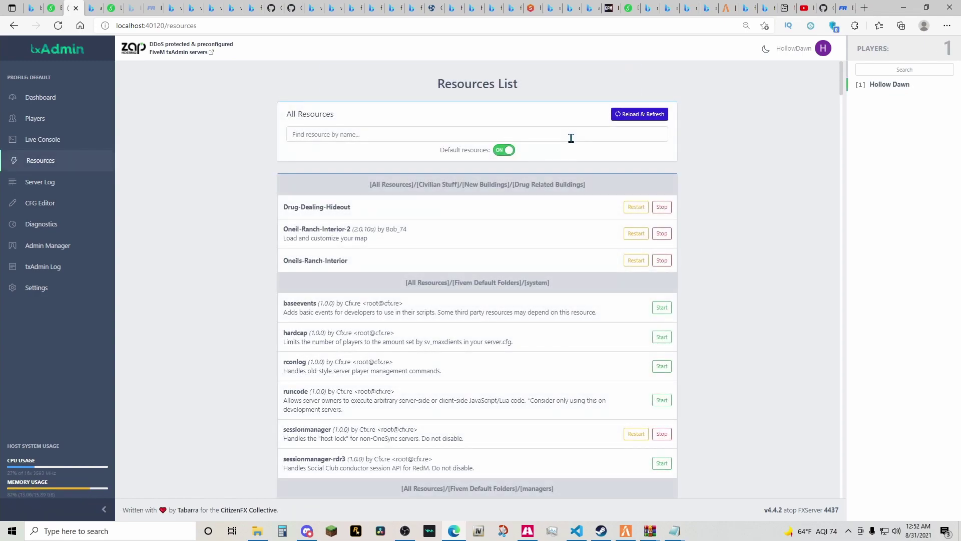
- Filter the txAdmin resources by "vis" and start the VisualSettings resource
left_click(571, 139)
type("vis")
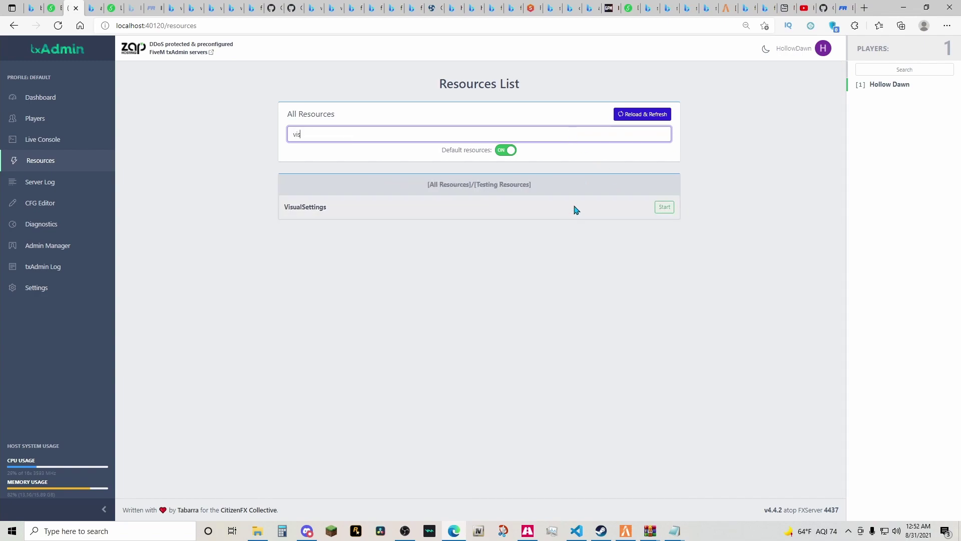
left_click(660, 214)
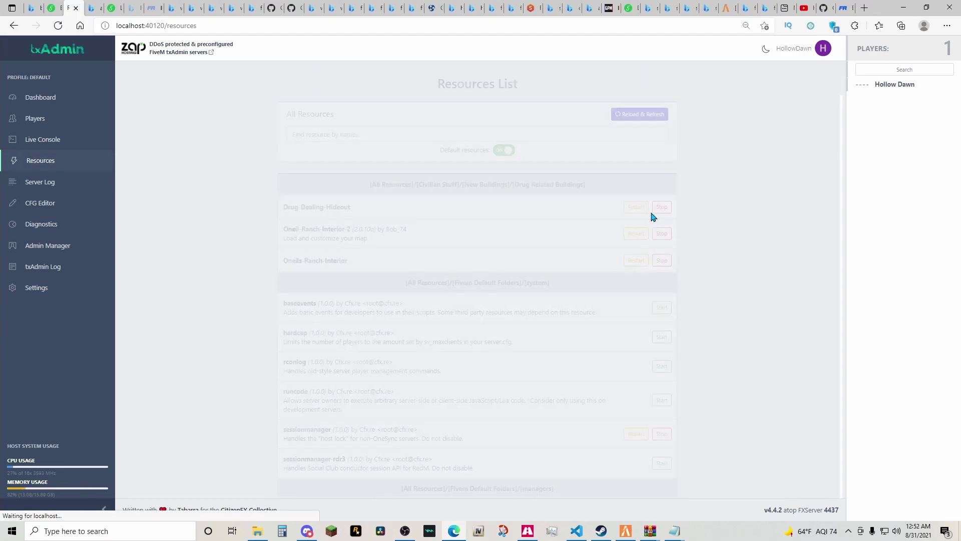
- Minimize the browser and switch back to the running FiveM game
left_click(905, 7)
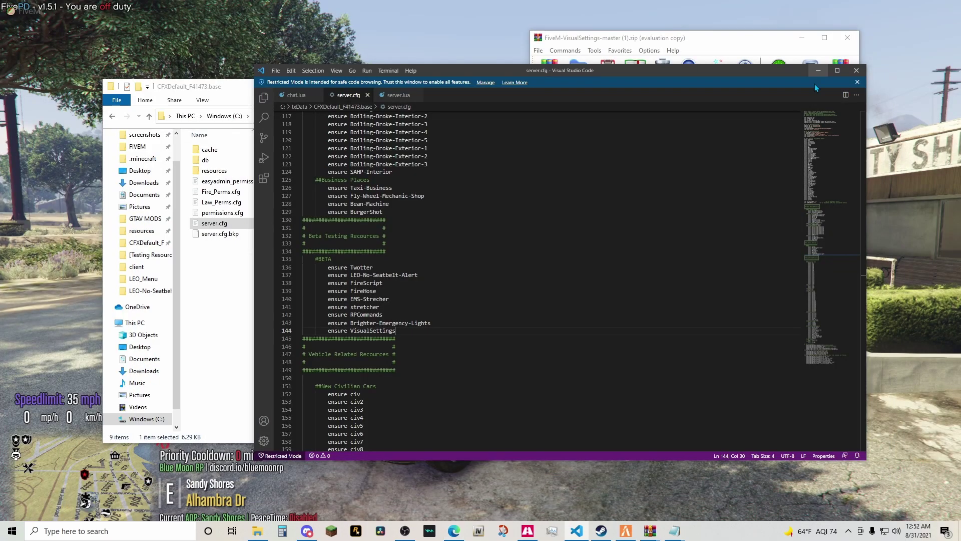
key("alt+Tab")
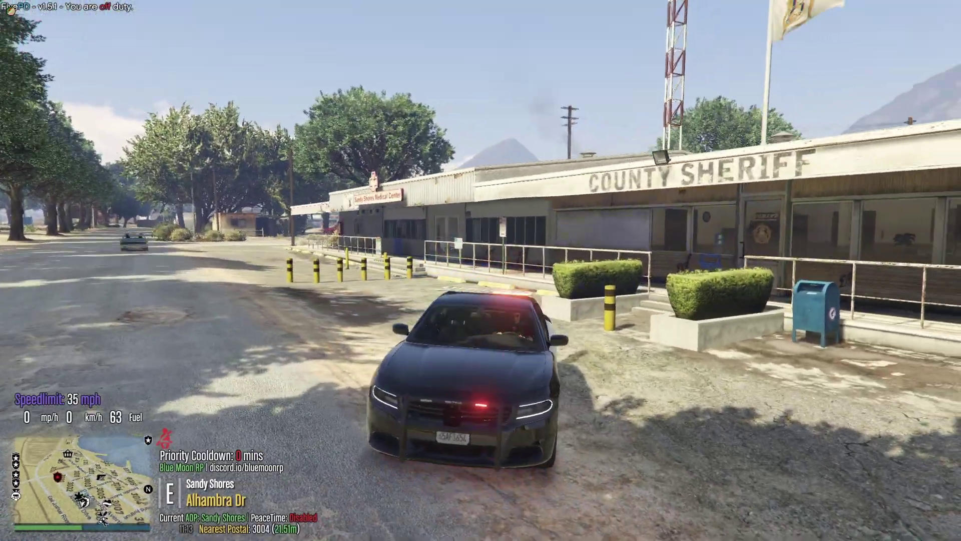